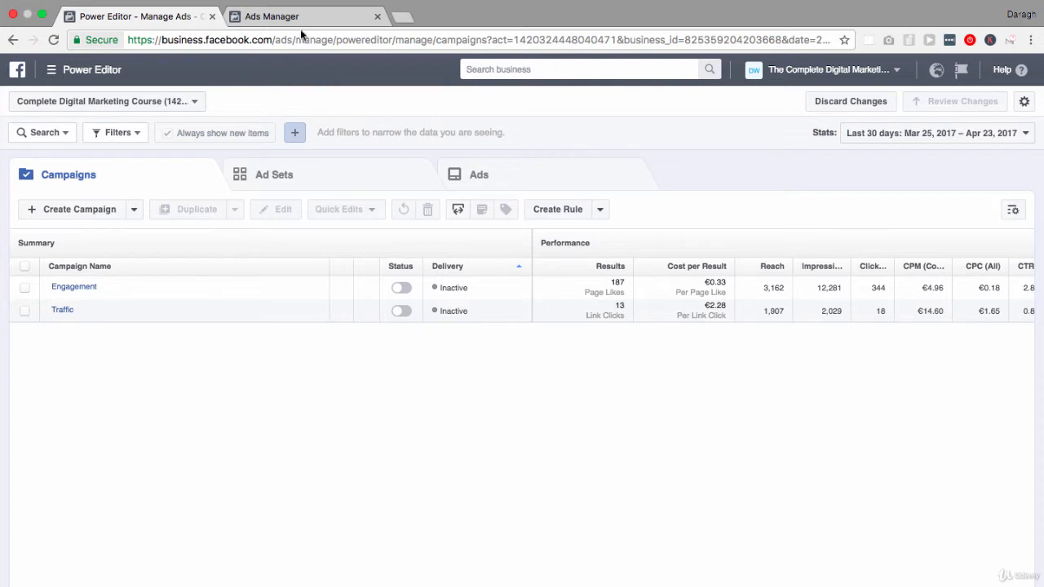
Step: View the marketing objectives offered by guided campaign creation in Ads Manager, and return to Power Editor
left_click(305, 25)
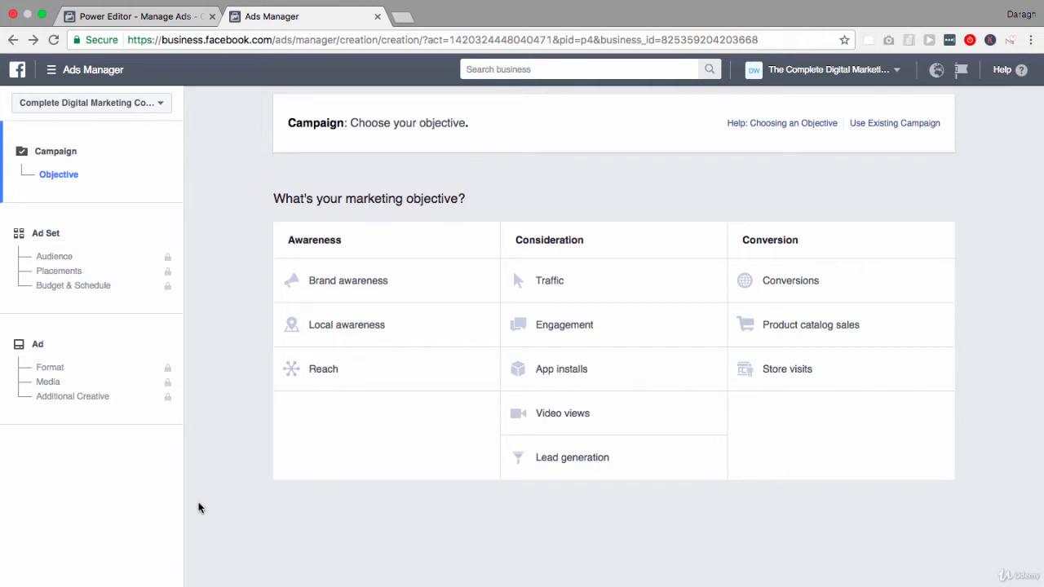
left_click(175, 17)
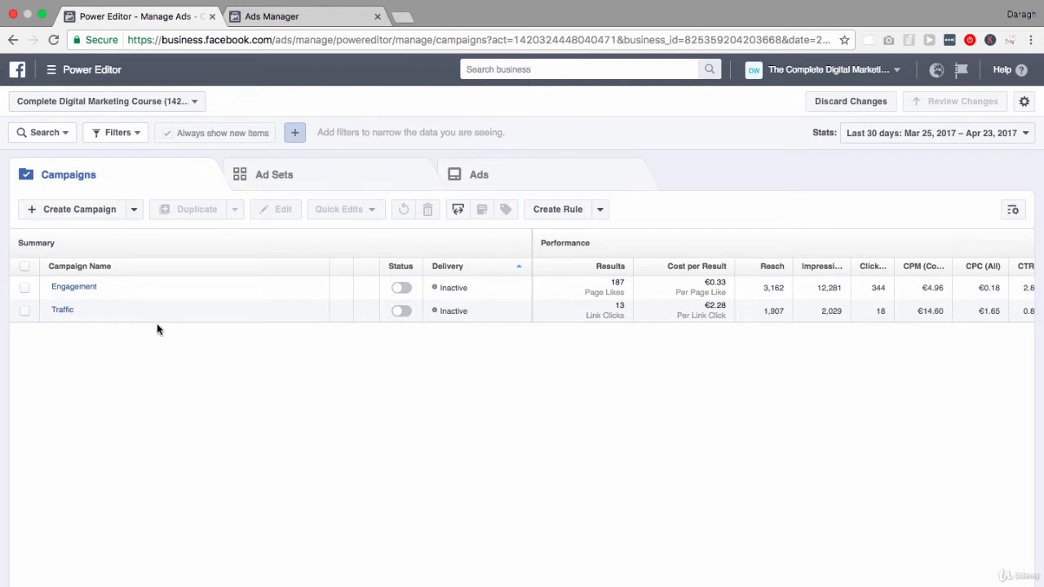
Step: Create a draft campaign named Video Views with the Auction buying type and the Video views objective, and close its editing pane
left_click(67, 211)
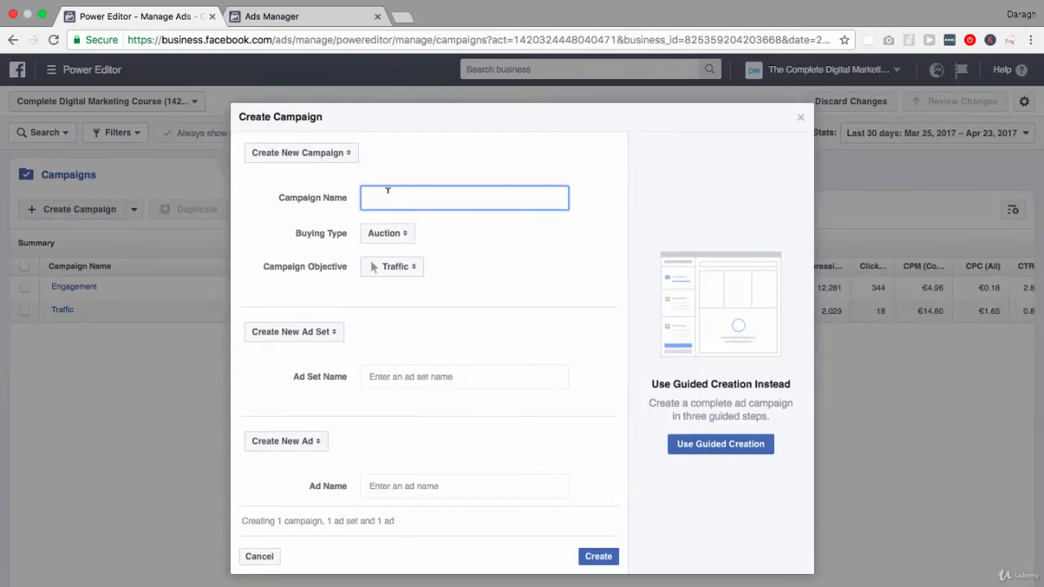
type("Video Views")
left_click(415, 269)
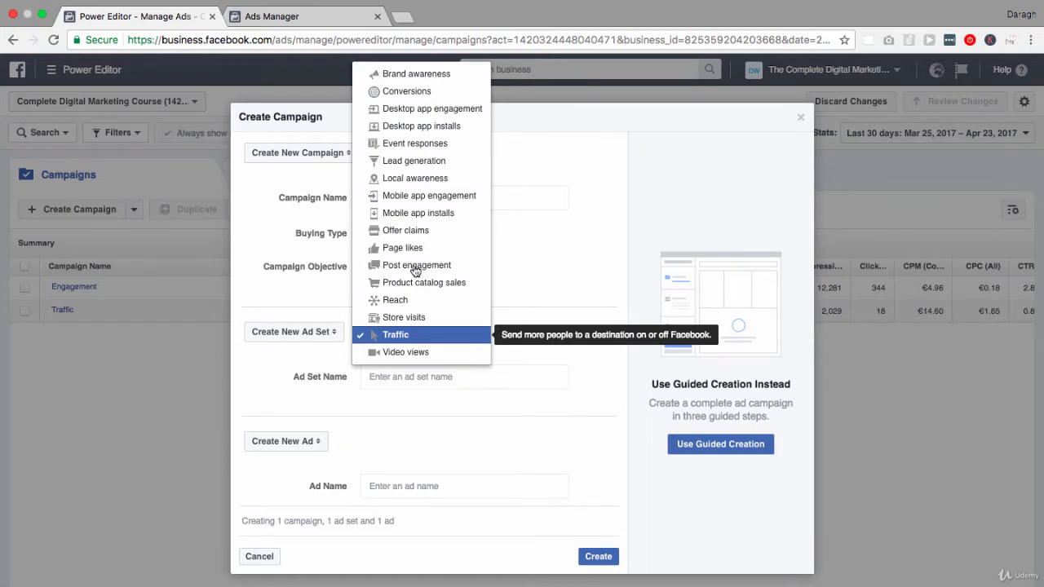
left_click(421, 351)
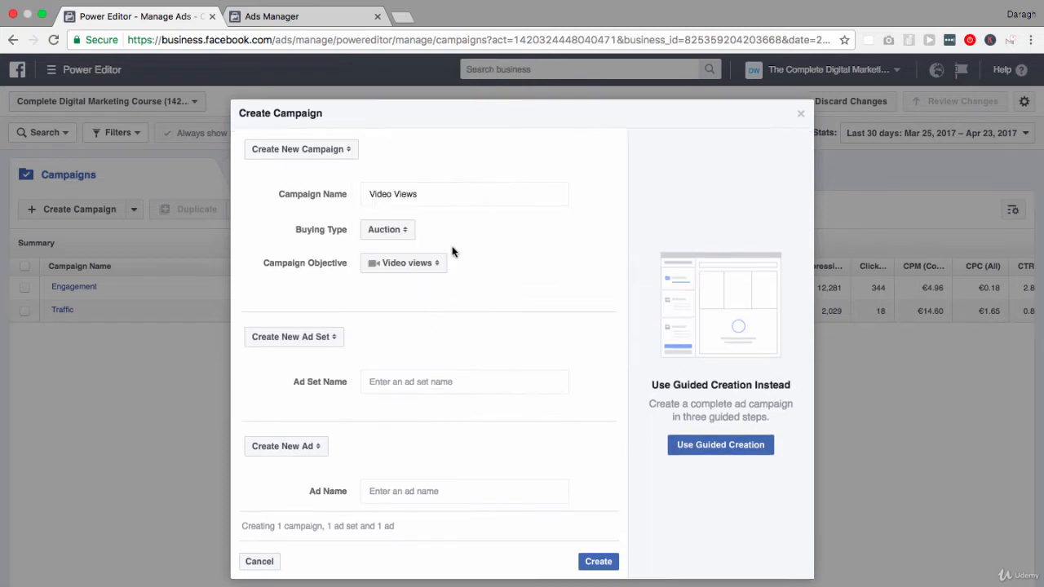
left_click(408, 233)
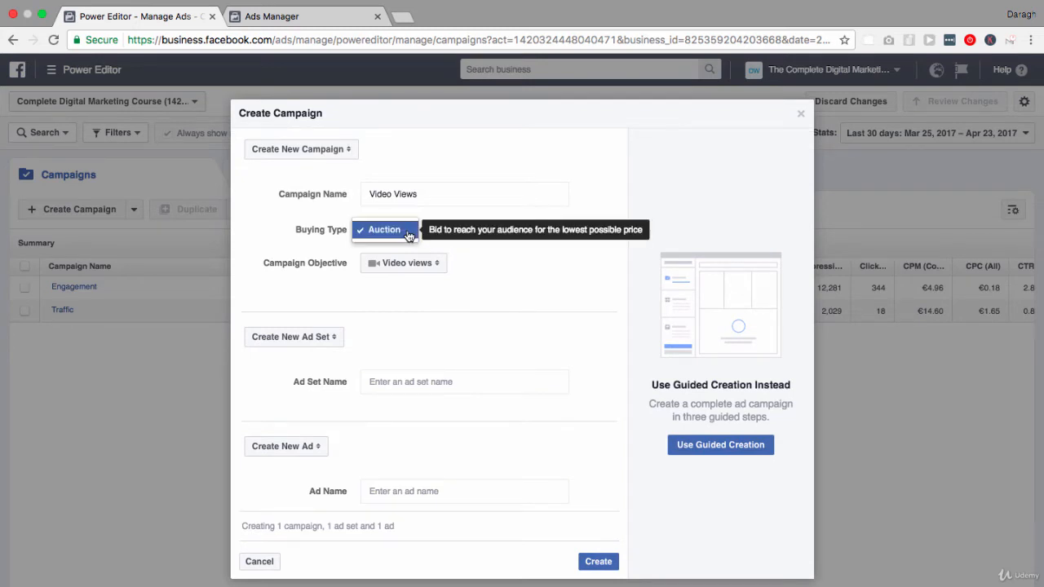
left_click(466, 244)
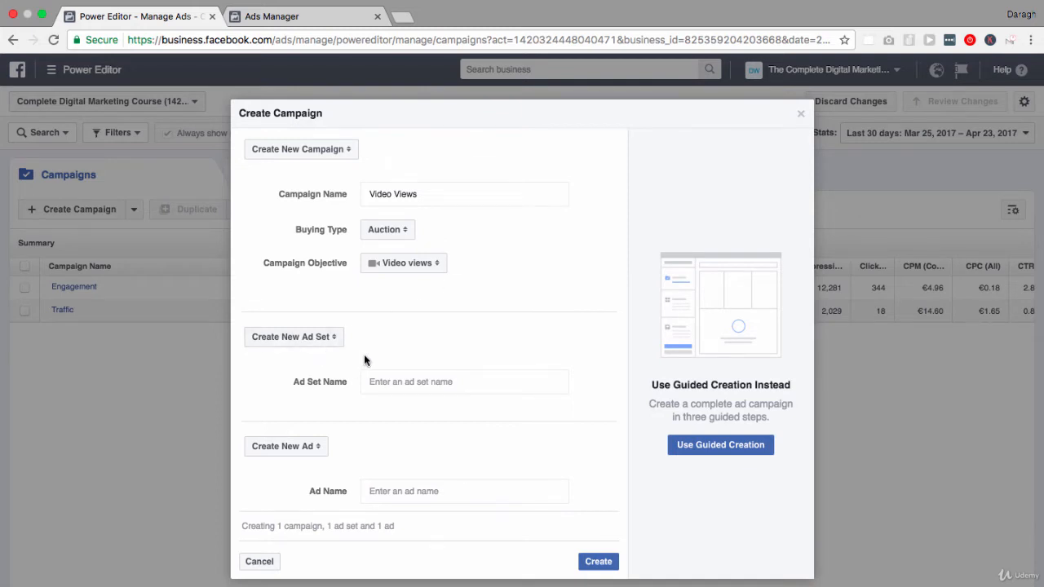
left_click(600, 563)
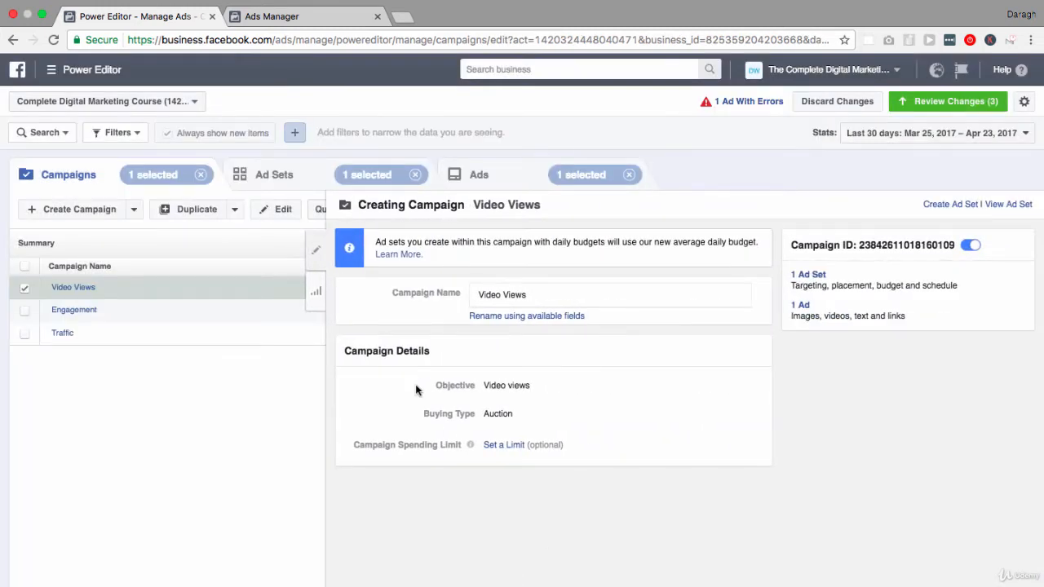
left_click(323, 270)
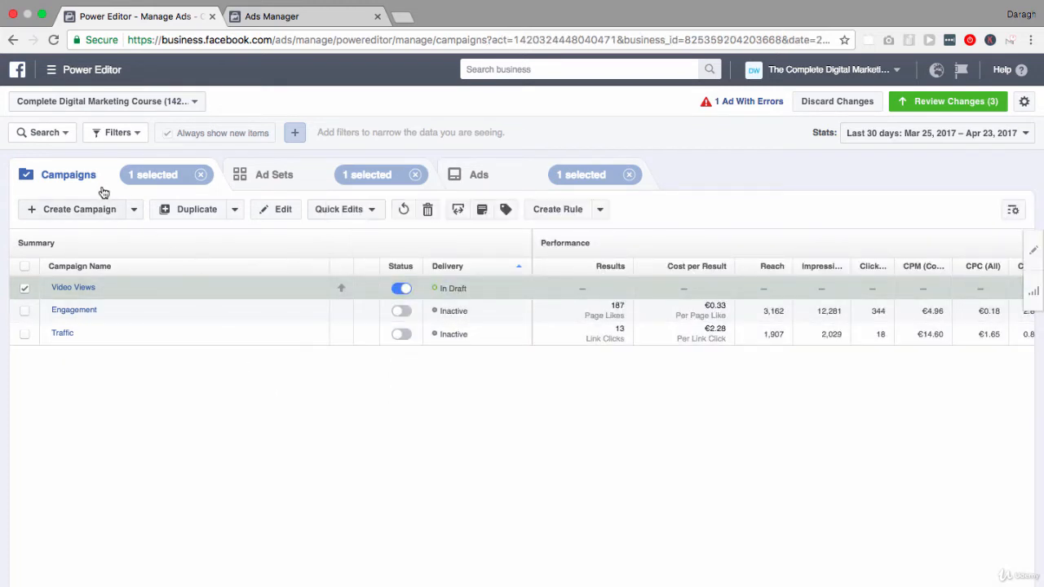
Step: Split the untitled ad set's audience into a male original and a female new ad set, and close the editor
left_click(266, 183)
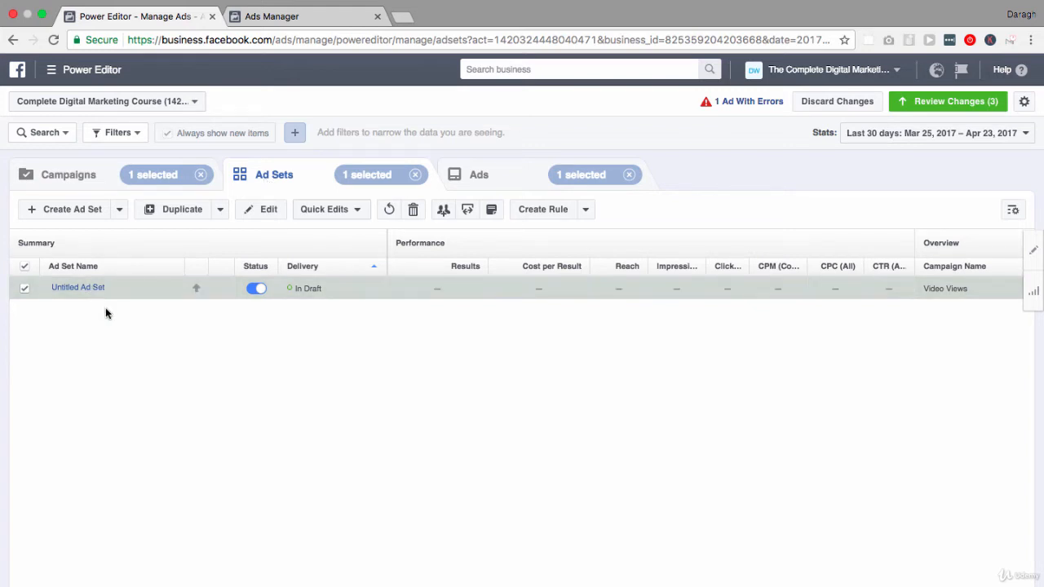
left_click(221, 211)
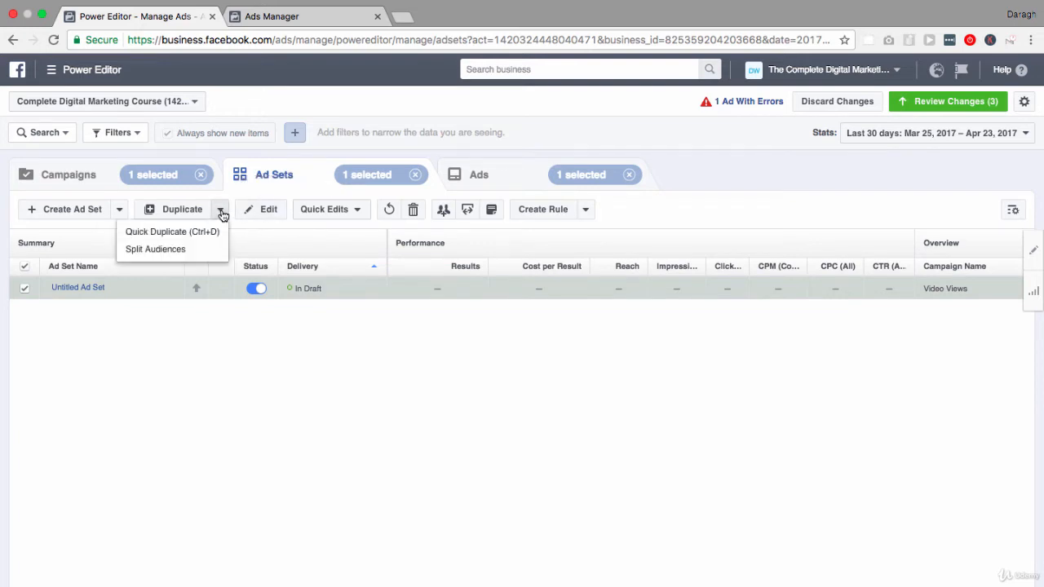
left_click(186, 250)
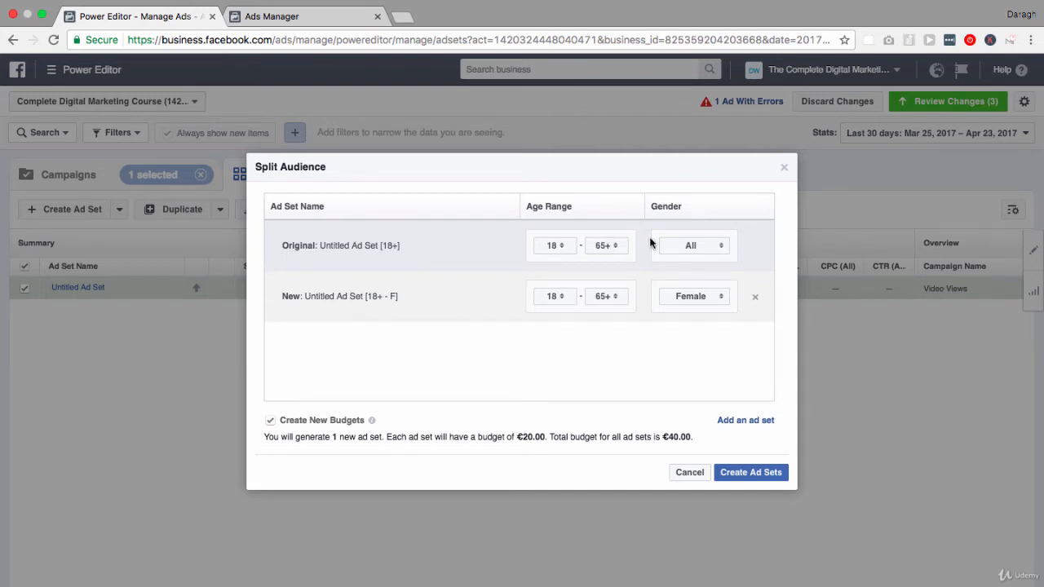
left_click(716, 247)
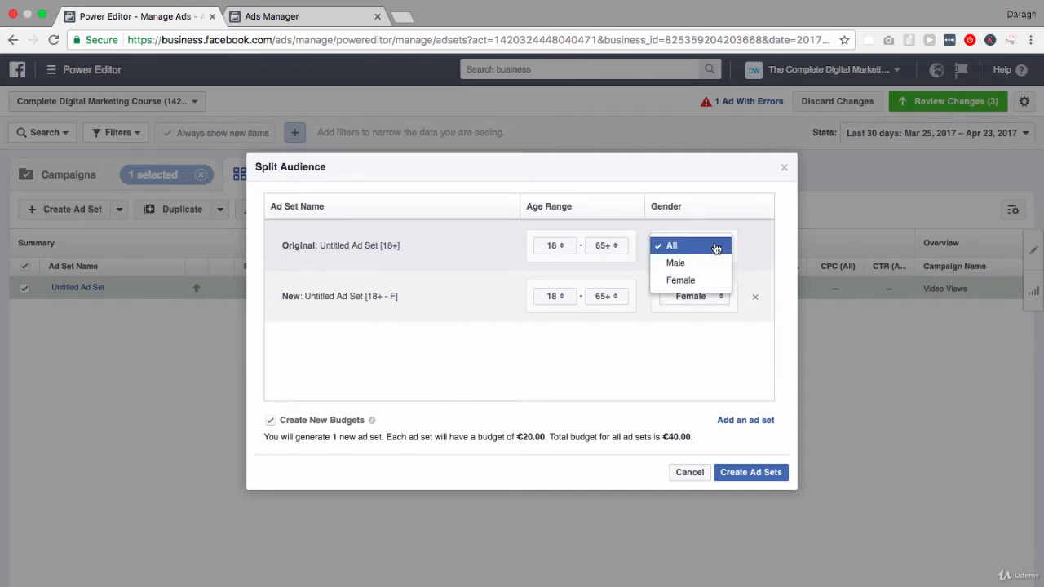
left_click(704, 263)
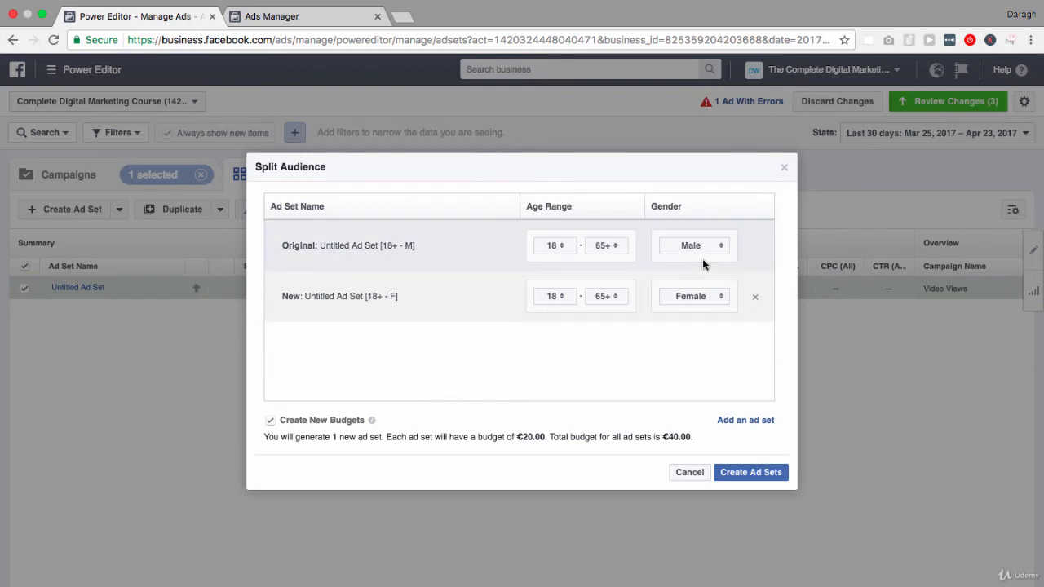
left_click(751, 473)
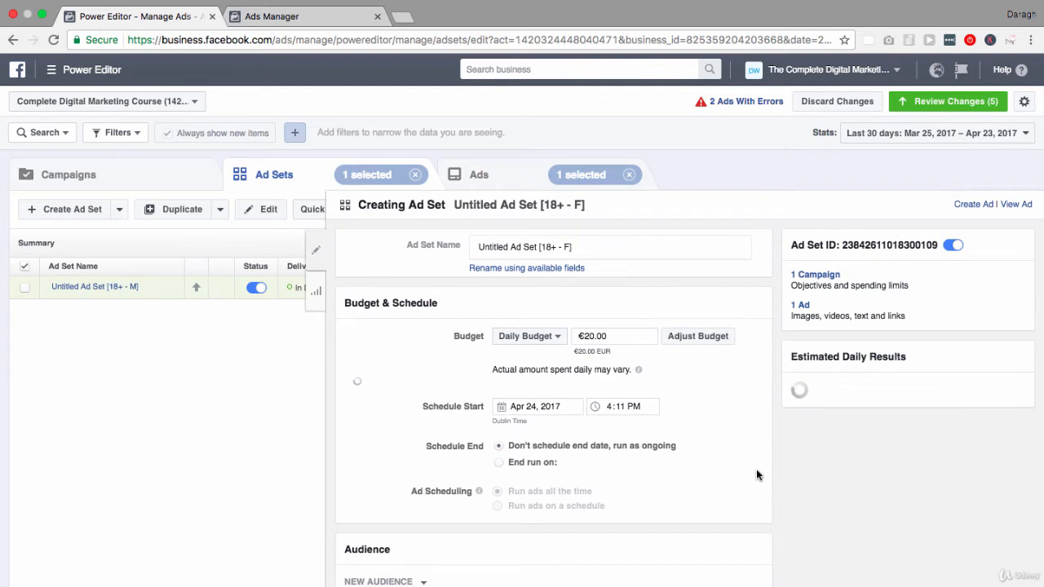
left_click(325, 262)
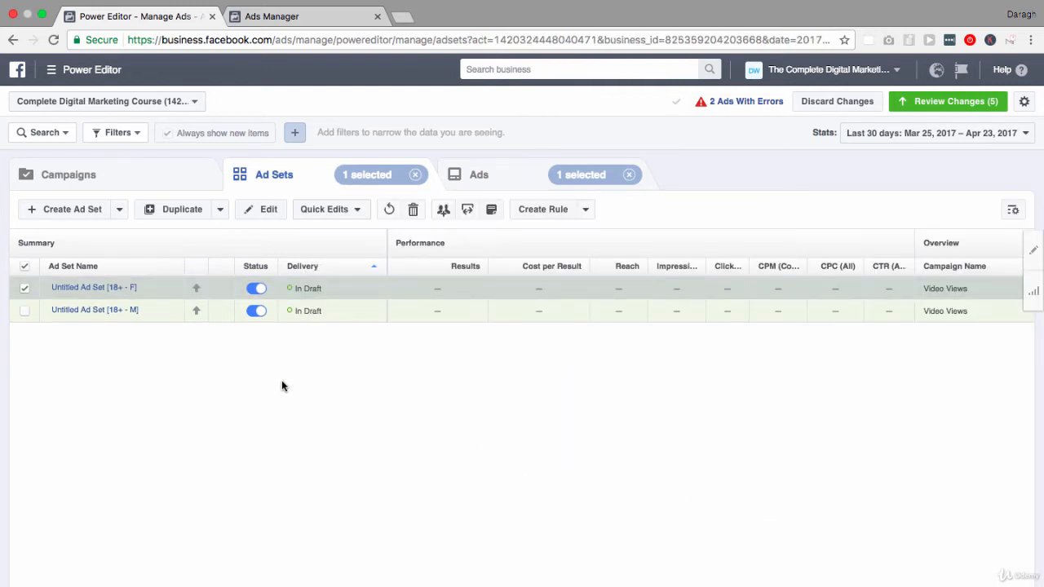
Step: Make a quick duplicate of the female ad set
left_click(224, 217)
left_click(220, 213)
left_click(25, 289)
left_click(27, 290)
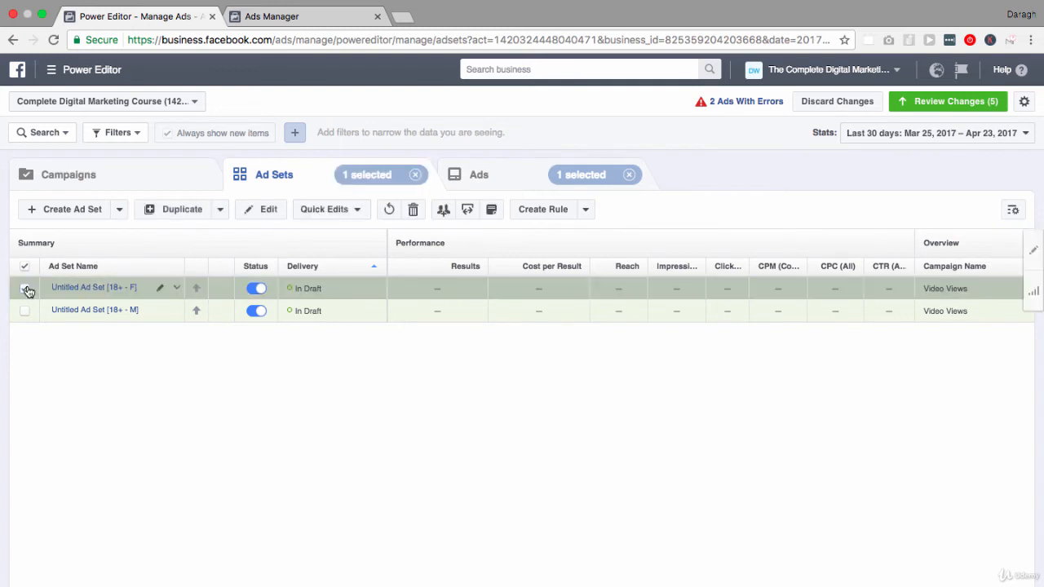
left_click(223, 214)
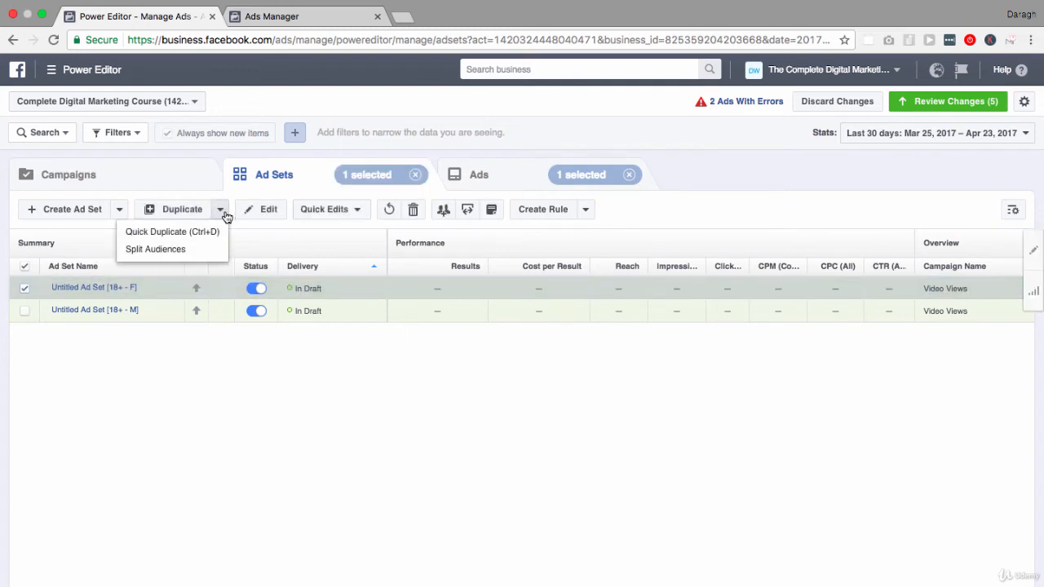
left_click(211, 231)
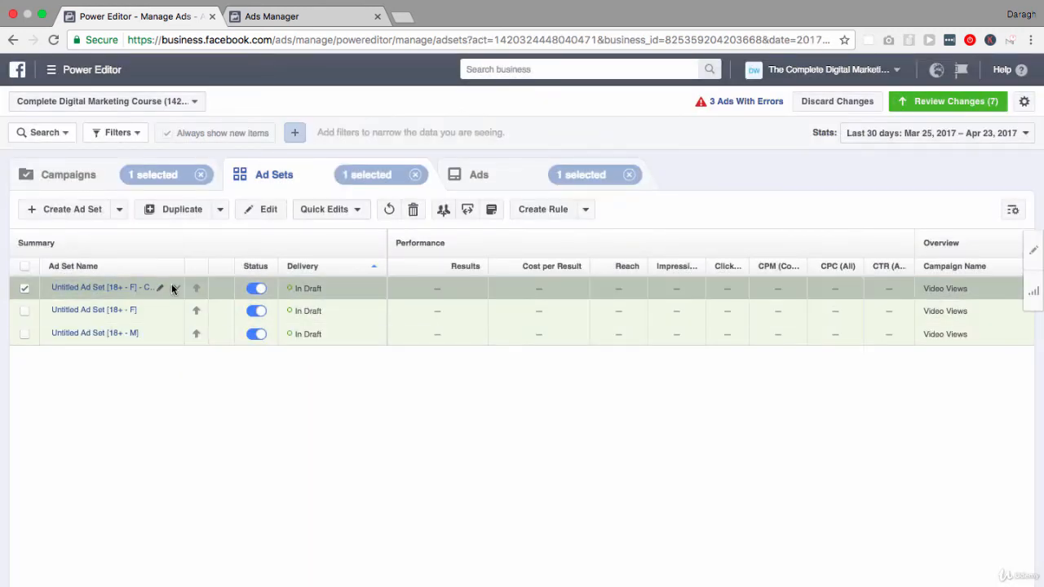
Step: Open the copied female ad set for editing, examine its budget, schedule and audience settings, and close the editor
left_click(176, 288)
left_click(172, 306)
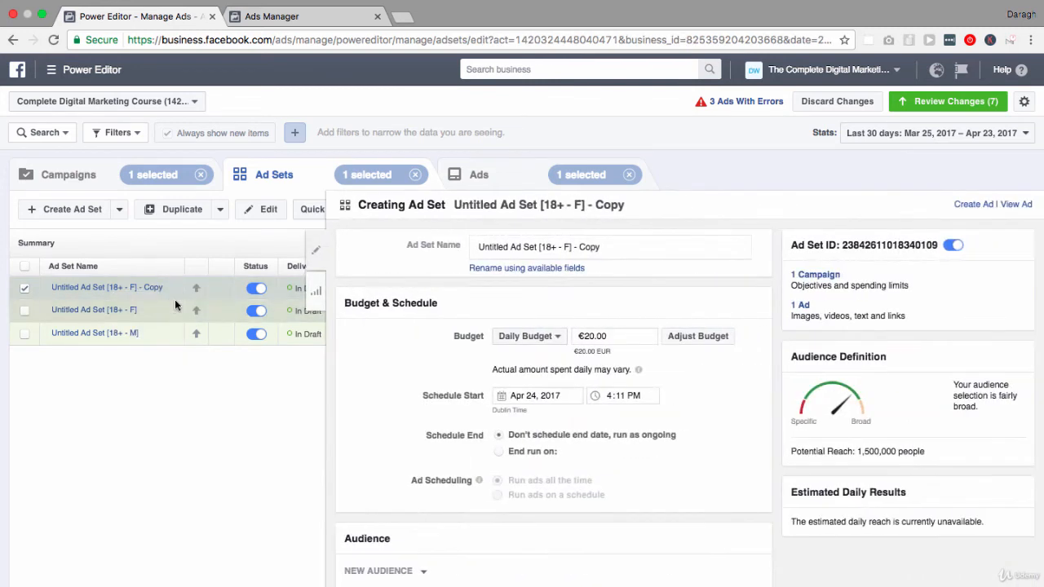
scroll(362, 341, "down", 5)
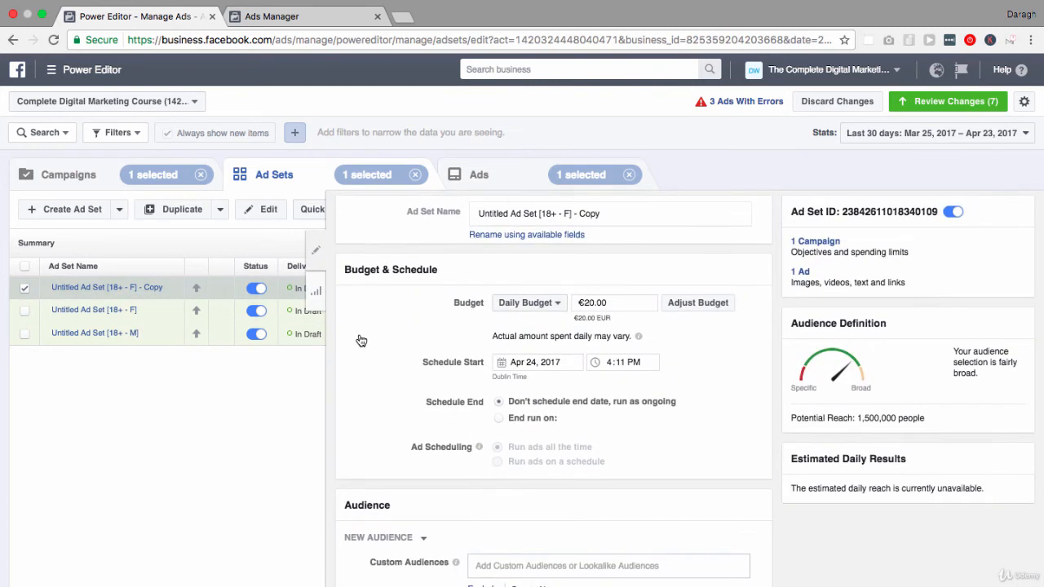
left_click(505, 478)
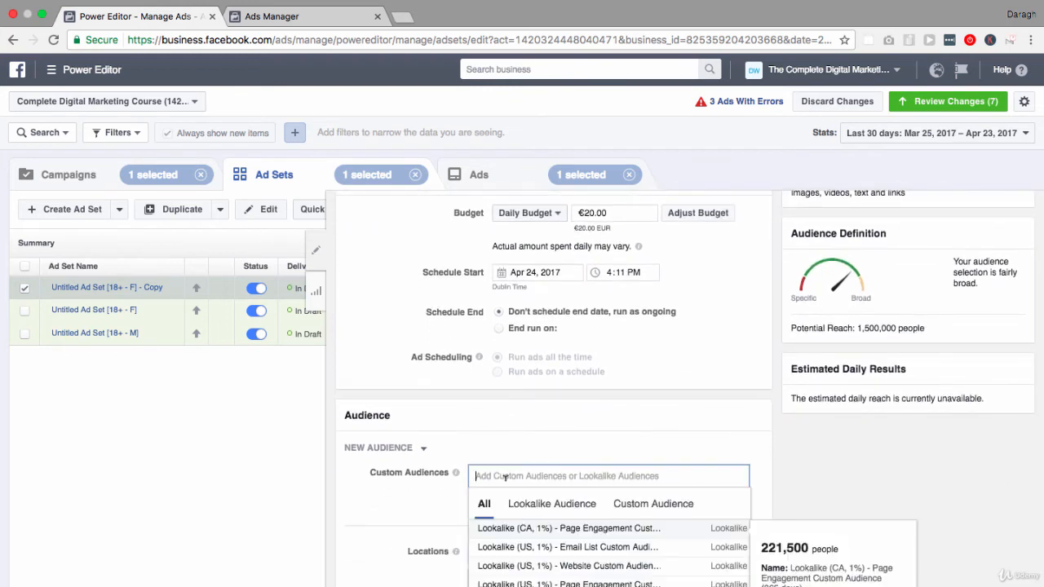
left_click(470, 441)
scroll(471, 441, "down", 5)
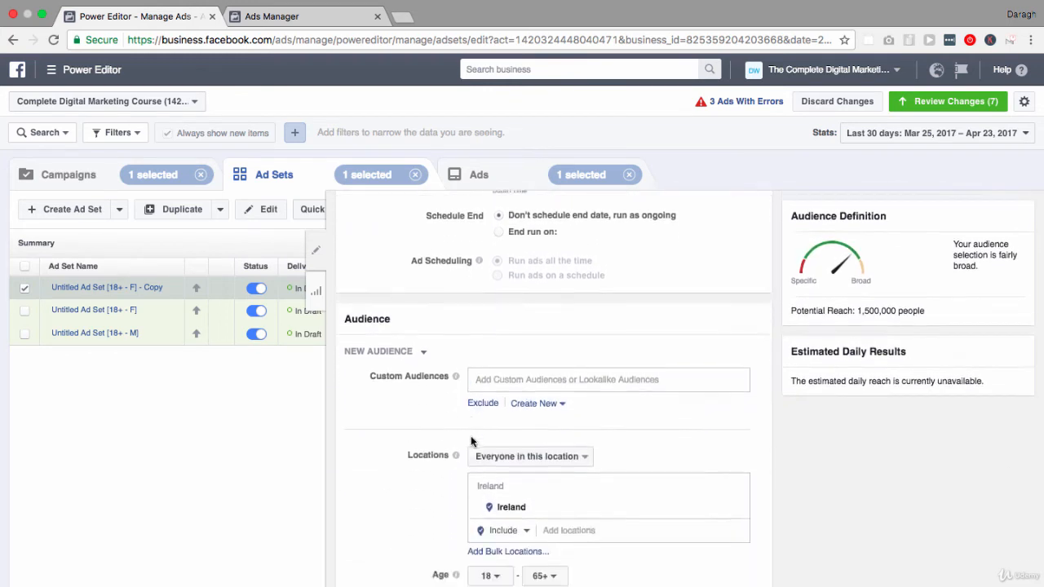
left_click(324, 271)
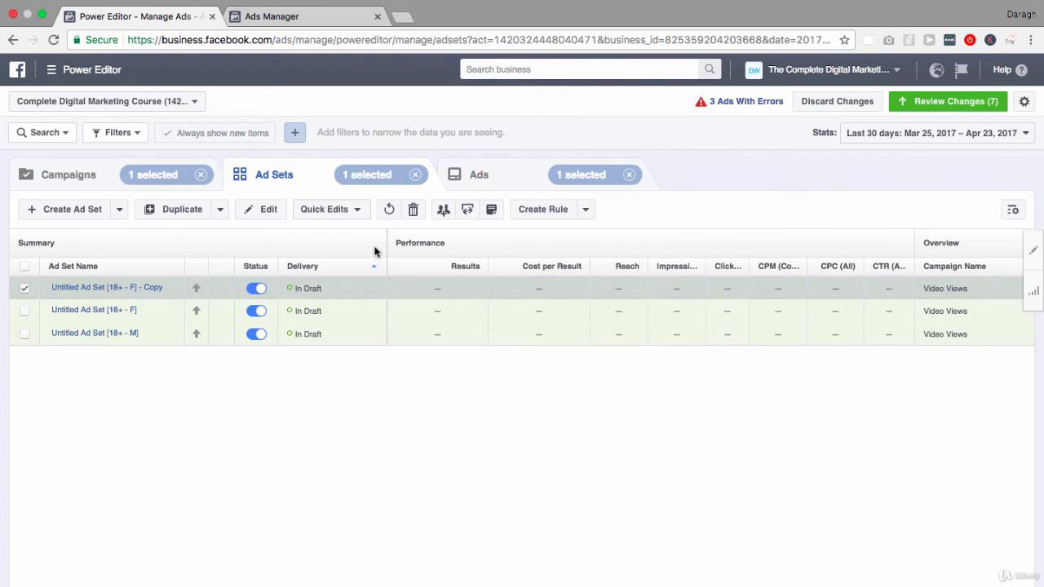
Step: View the draft ads, and delete the unpublished Video Views campaign from the campaign list
left_click(487, 180)
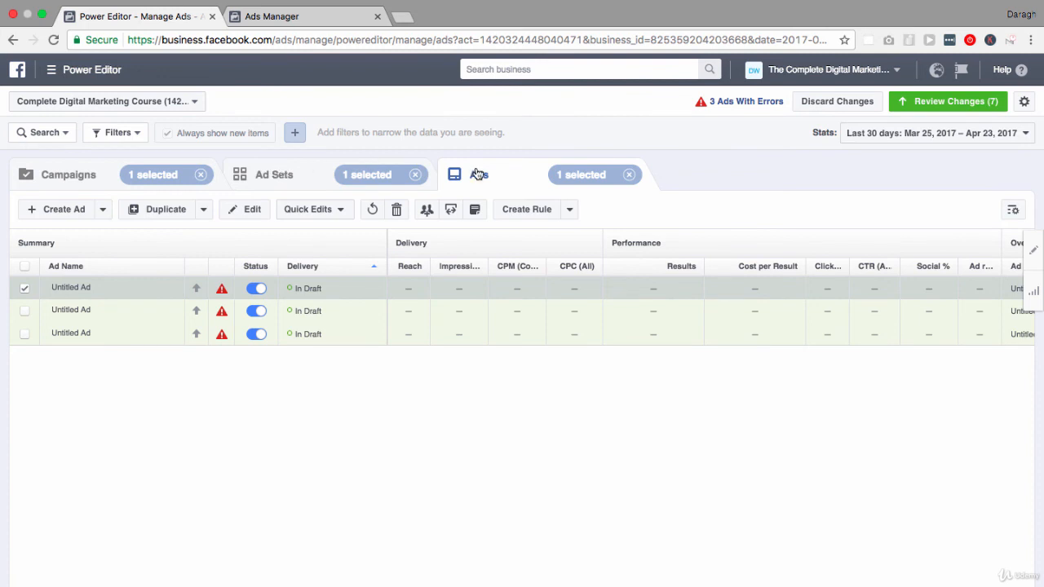
left_click(94, 177)
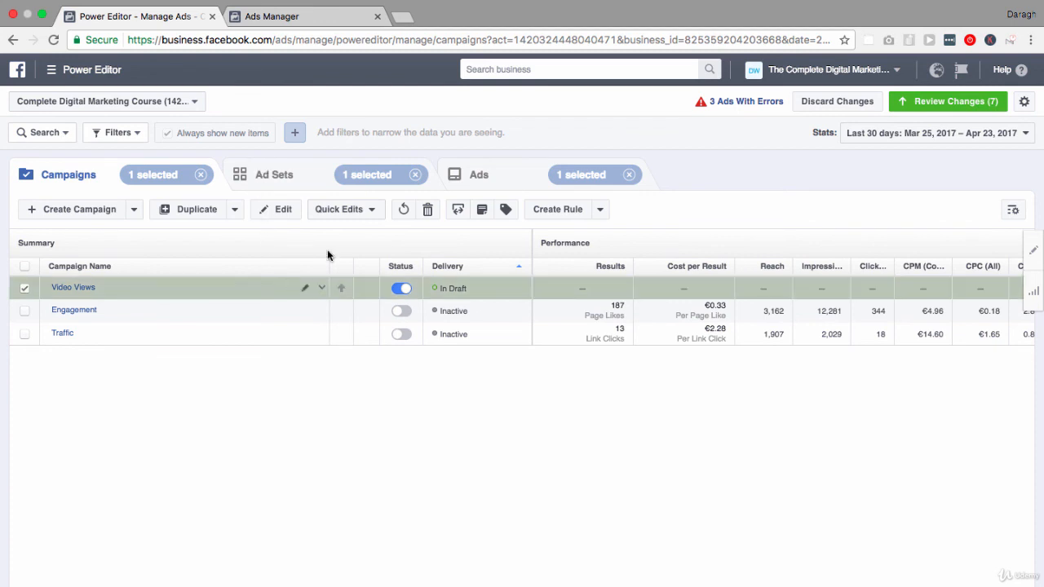
left_click(429, 210)
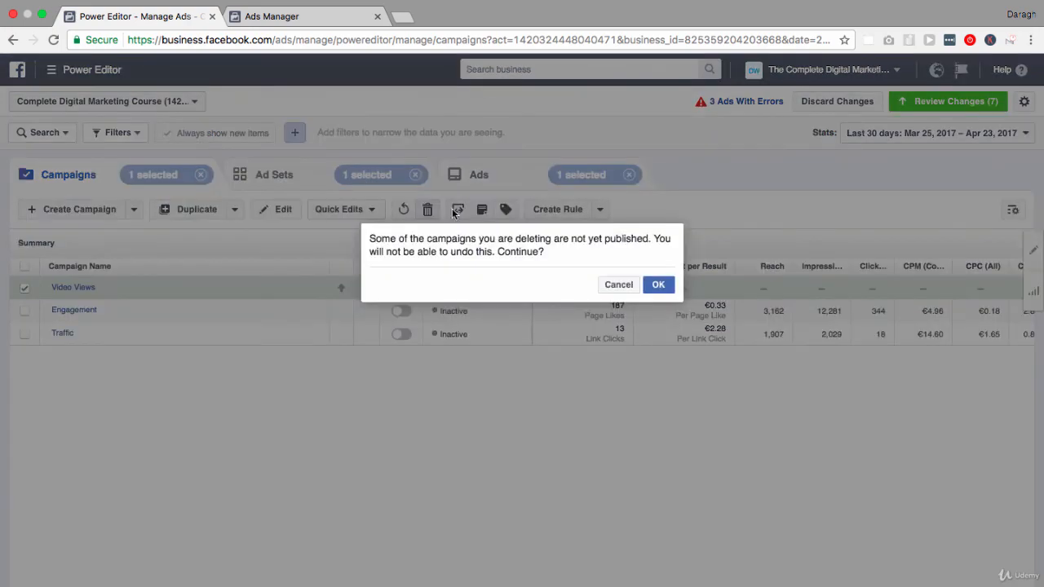
left_click(661, 286)
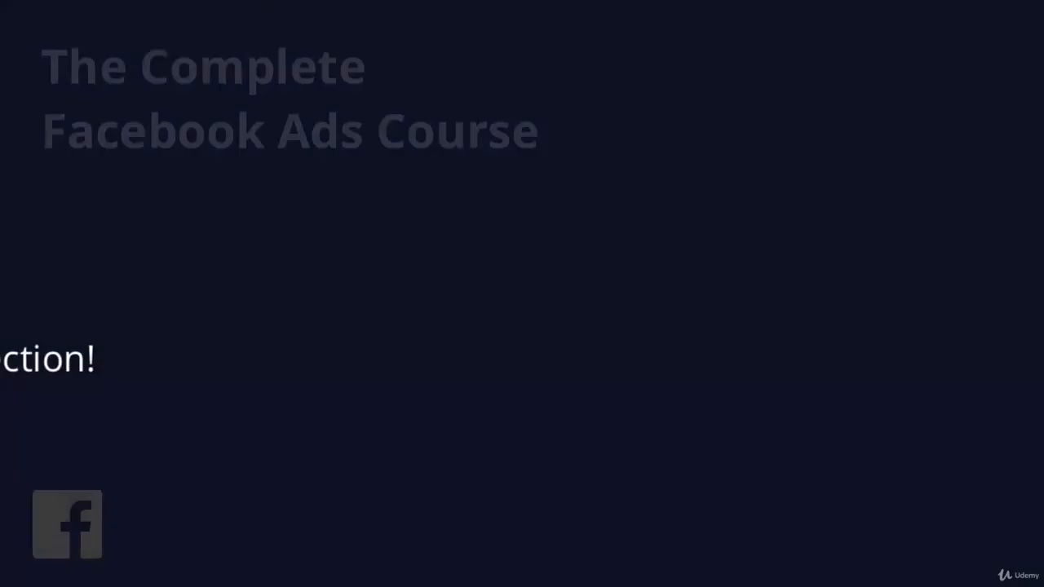